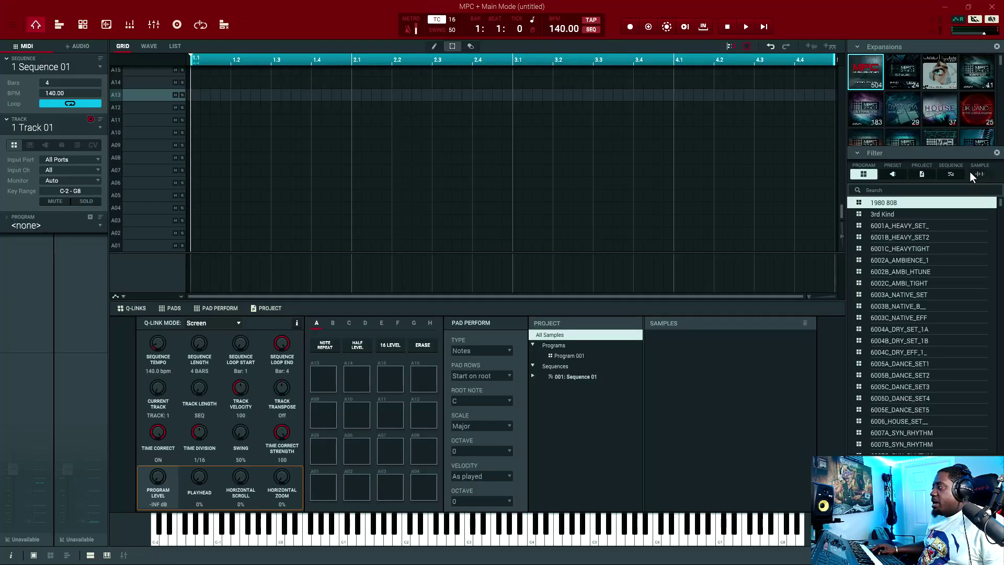
Step: Load samples 13CR1, 12TM02, 12EH02 and 11ZP01 from the browser's sample list, then select 12TM02 in the pool
{"action": "left_click", "coordinate": [981, 175]}
{"action": "left_click", "coordinate": [876, 373]}
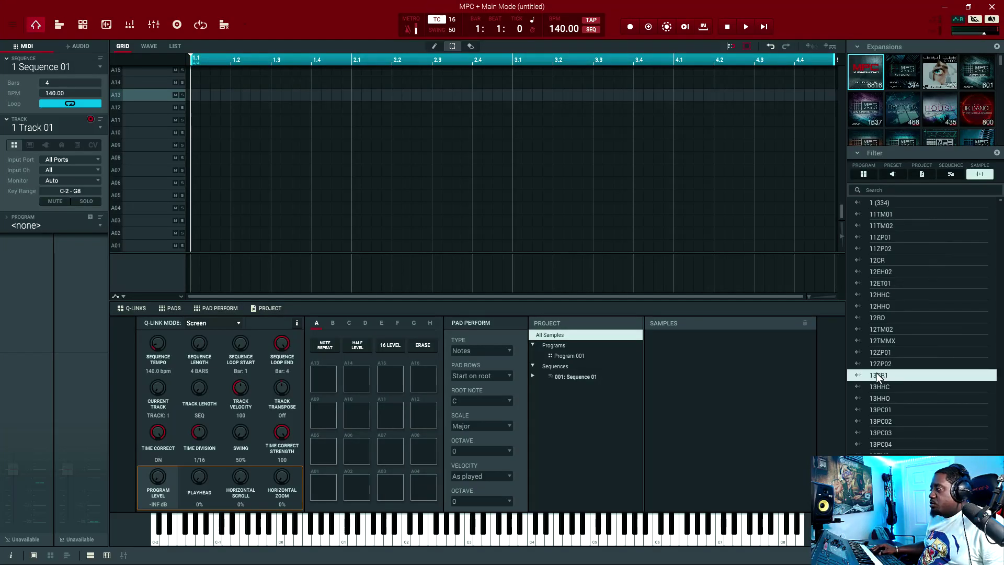
{"action": "double_click", "coordinate": [876, 373]}
{"action": "double_click", "coordinate": [881, 328]}
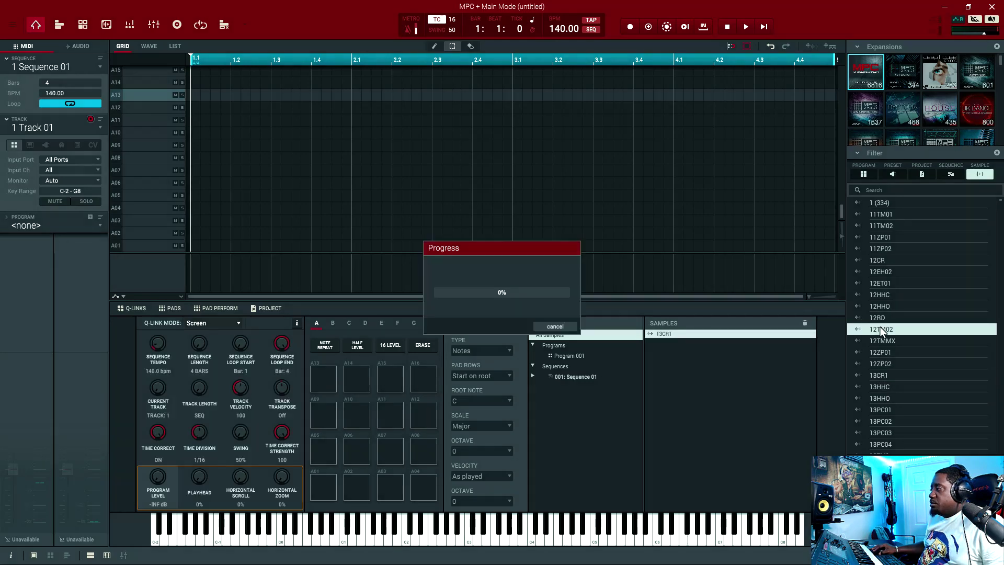
{"action": "double_click", "coordinate": [880, 271]}
{"action": "double_click", "coordinate": [886, 239]}
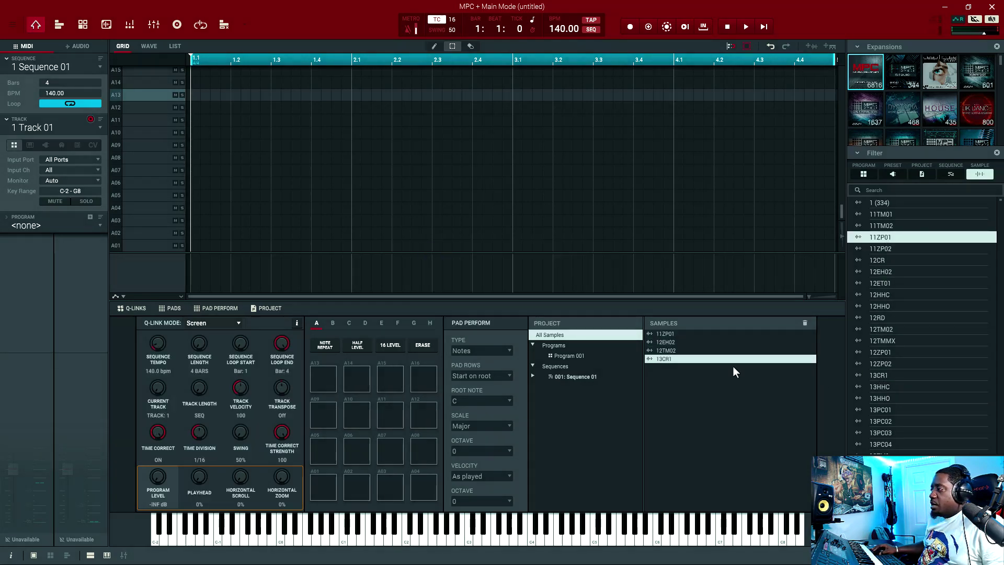
{"action": "left_click", "coordinate": [665, 350]}
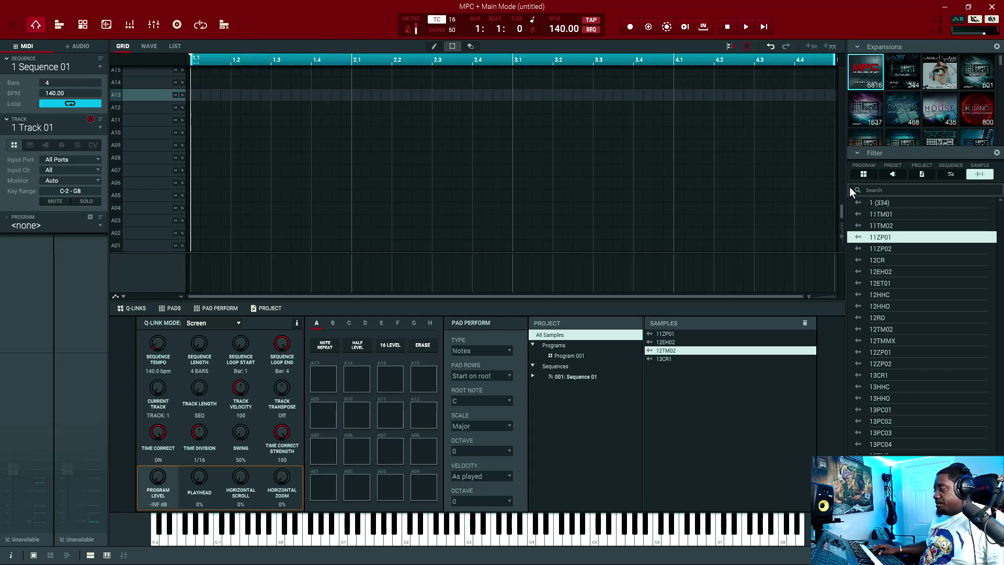
Step: Load the 6020_JAPAN_PERC drum program from the browser and assign it as Track 01's program
{"action": "left_click", "coordinate": [864, 174]}
{"action": "scroll", "coordinate": [891, 392], "scroll_direction": "down", "scroll_amount": 5}
{"action": "double_click", "coordinate": [890, 399]}
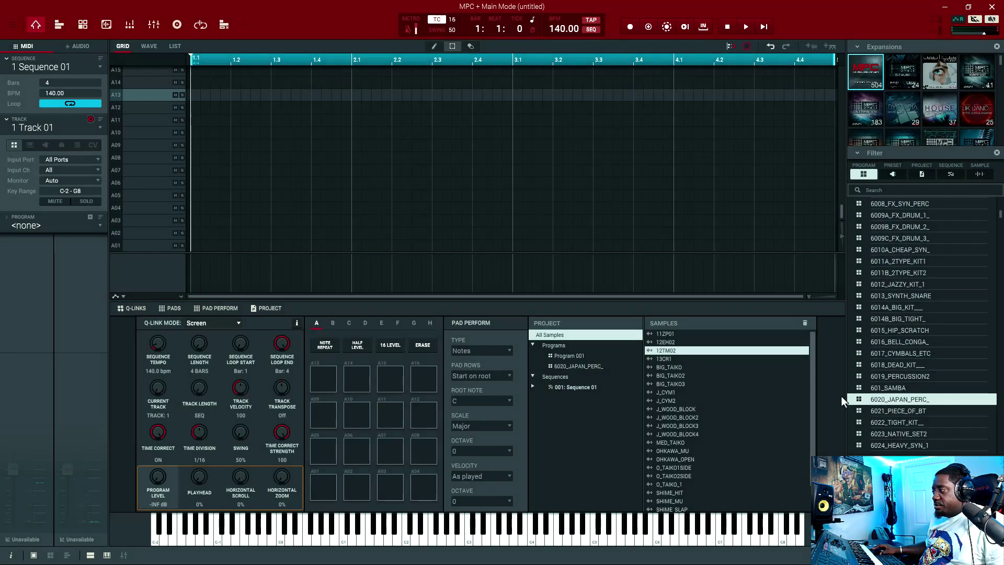
{"action": "scroll", "coordinate": [662, 377], "scroll_direction": "down", "scroll_amount": 1}
{"action": "scroll", "coordinate": [678, 440], "scroll_direction": "up", "scroll_amount": 1}
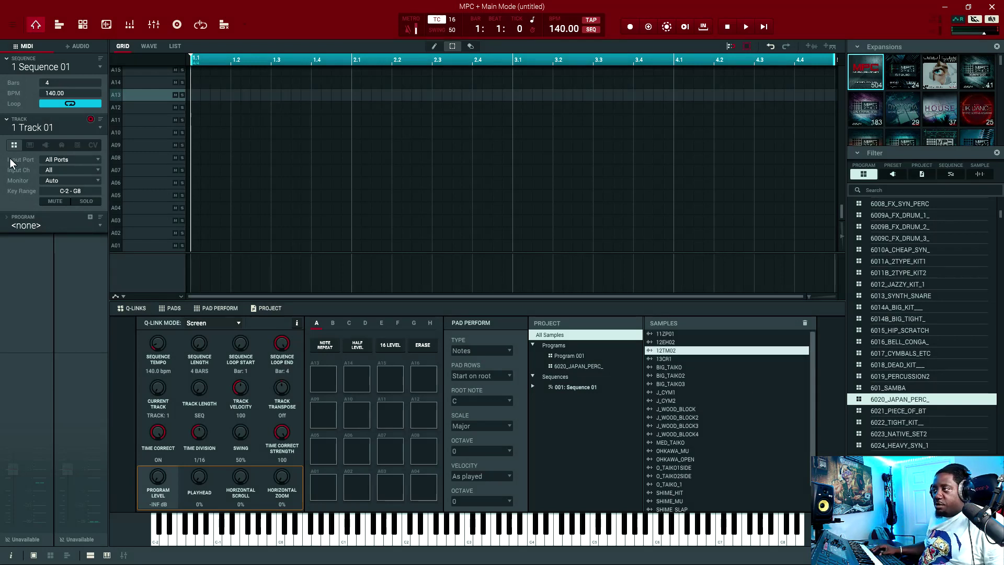
{"action": "left_click", "coordinate": [96, 228]}
{"action": "left_click", "coordinate": [74, 266]}
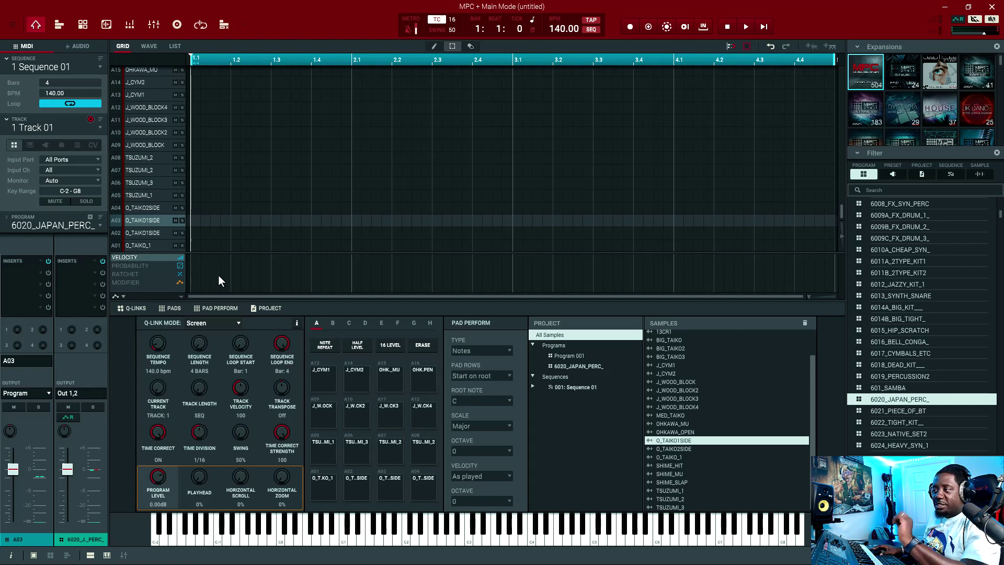
Step: Delete the 6020_JAPAN_PERC program from the Program field's right-click menu and confirm the deletion
{"action": "left_click", "coordinate": [101, 225]}
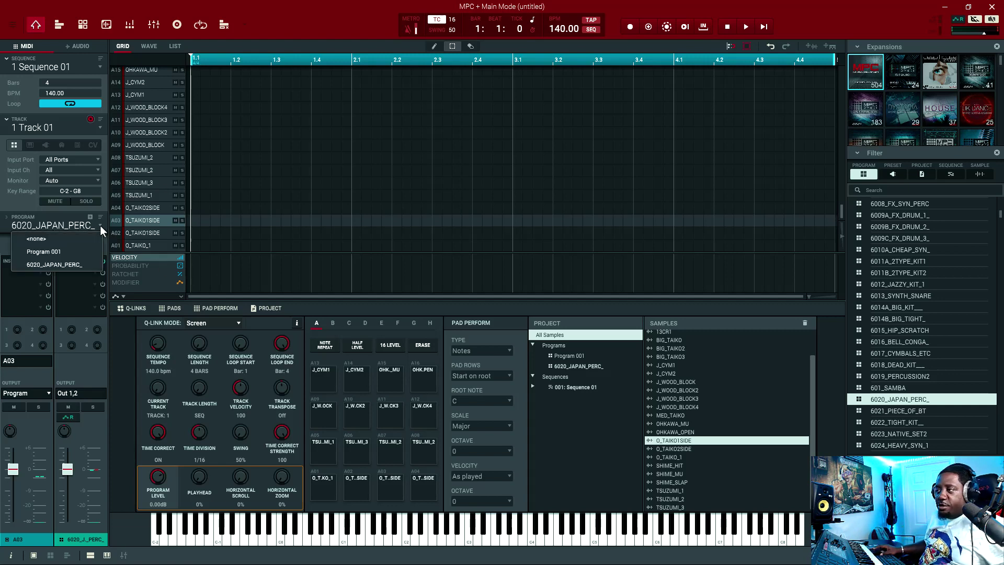
{"action": "left_click", "coordinate": [43, 223]}
{"action": "right_click", "coordinate": [43, 223]}
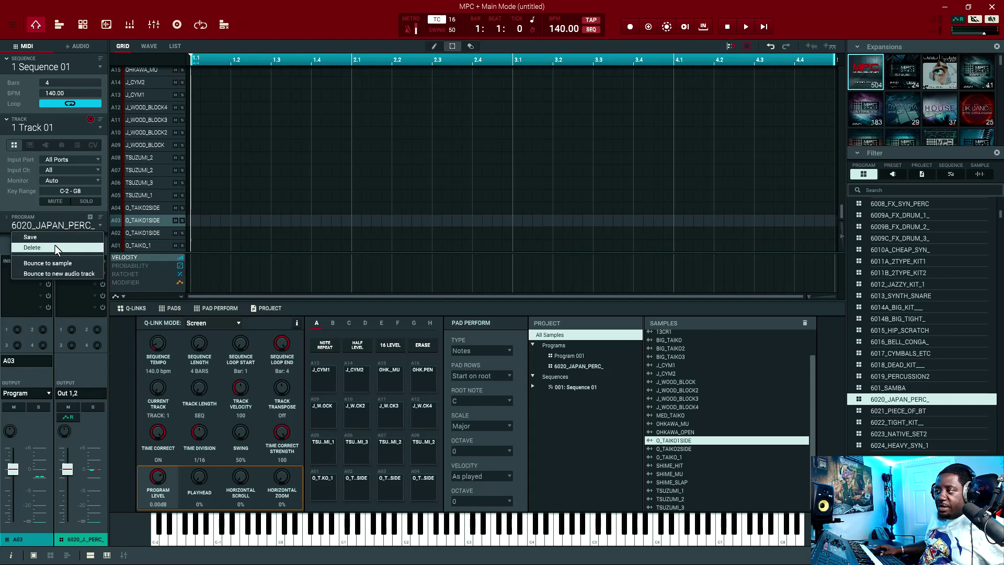
{"action": "left_click", "coordinate": [46, 222]}
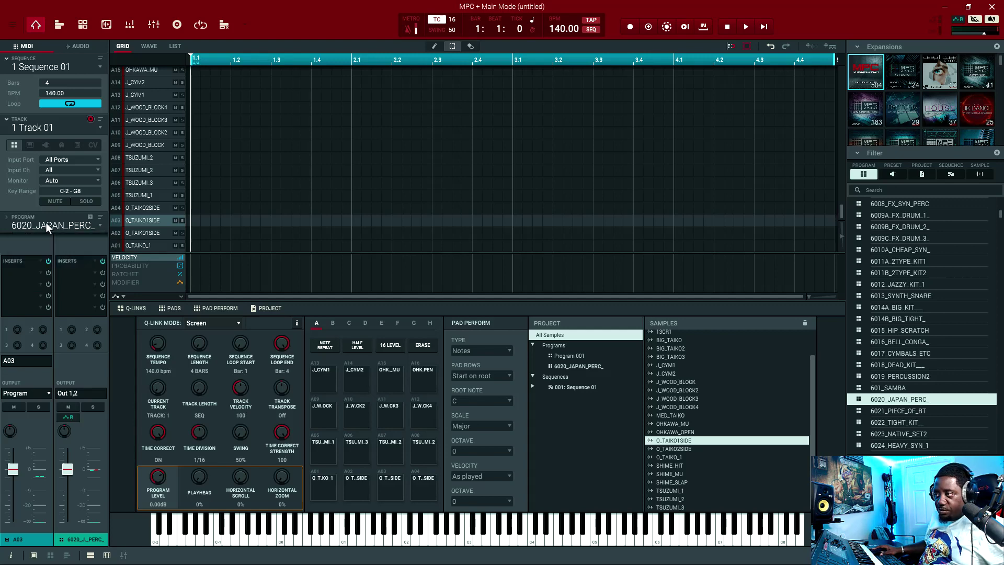
{"action": "right_click", "coordinate": [46, 222]}
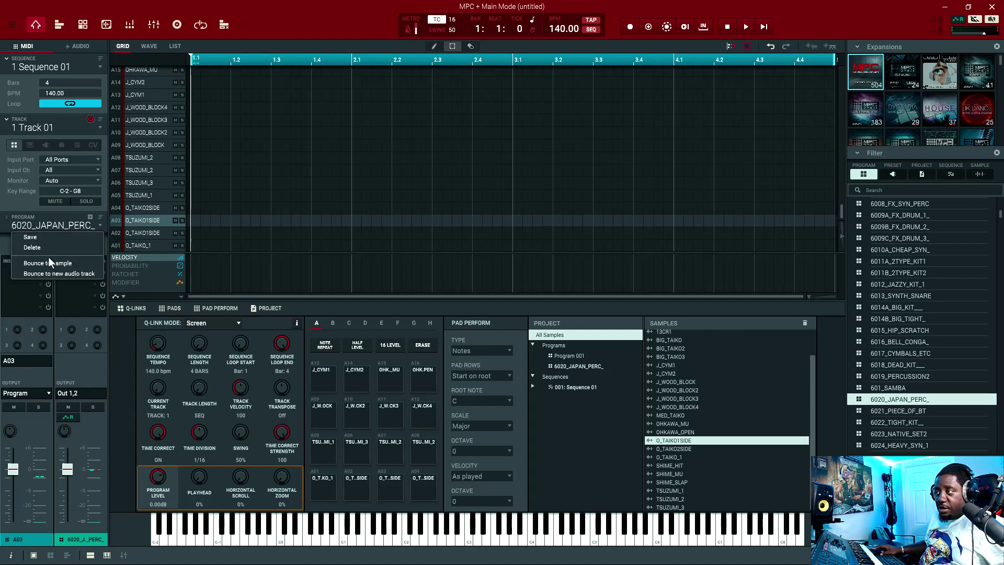
{"action": "left_click", "coordinate": [49, 246]}
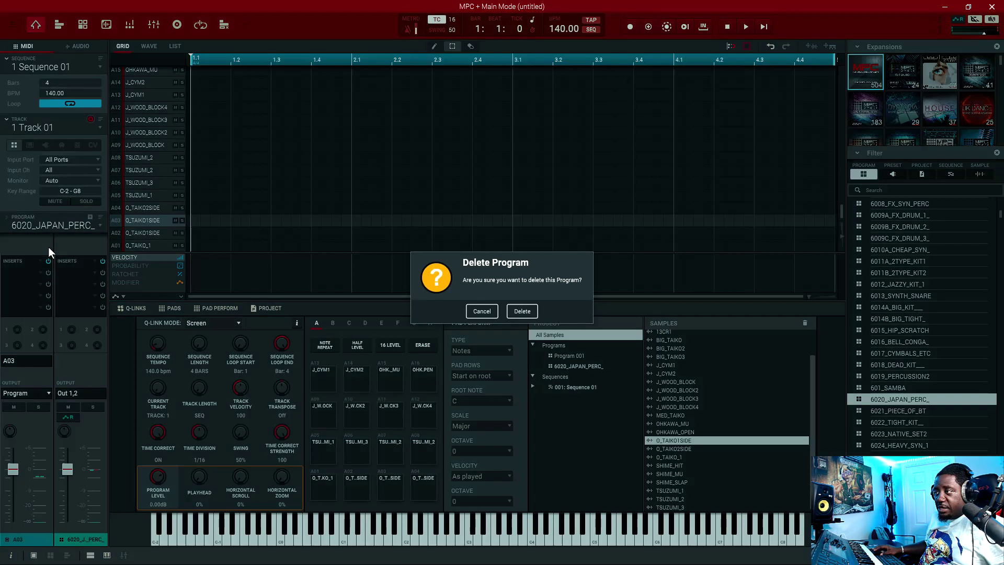
{"action": "left_click", "coordinate": [523, 313]}
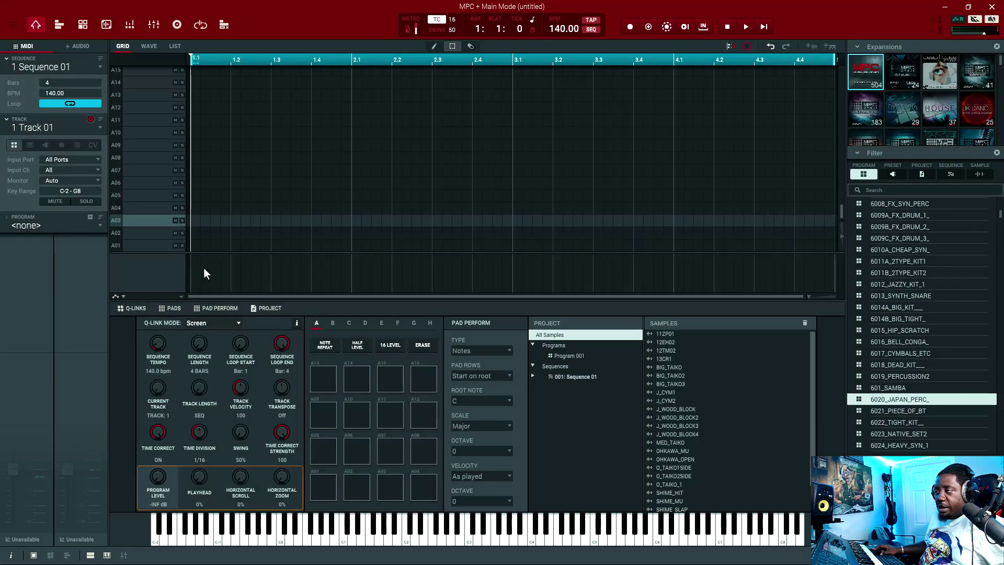
Step: Check the remaining programs, then purge unused samples via the Samples panel trash icon
{"action": "left_click", "coordinate": [100, 225]}
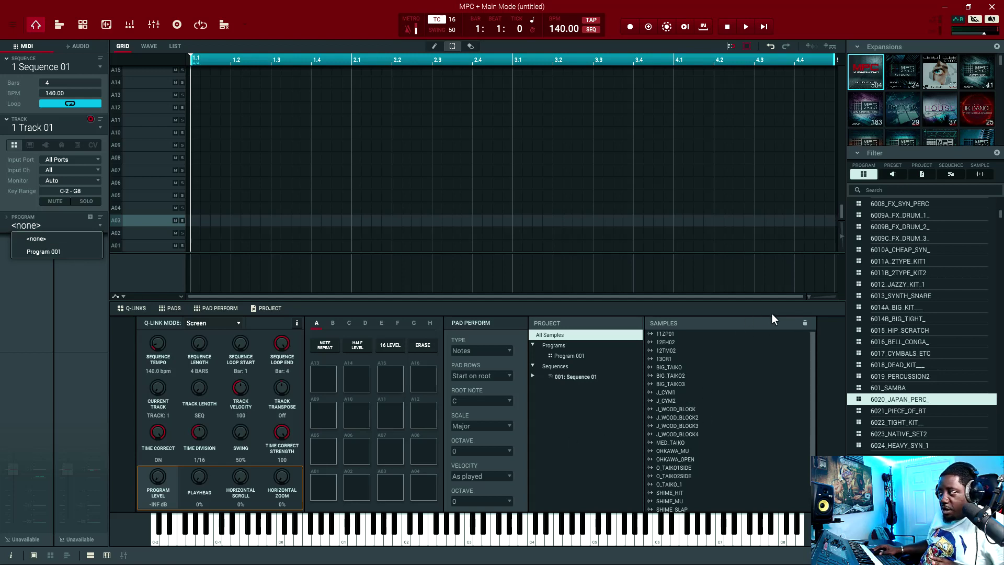
{"action": "left_click", "coordinate": [805, 324]}
{"action": "left_click", "coordinate": [805, 323]}
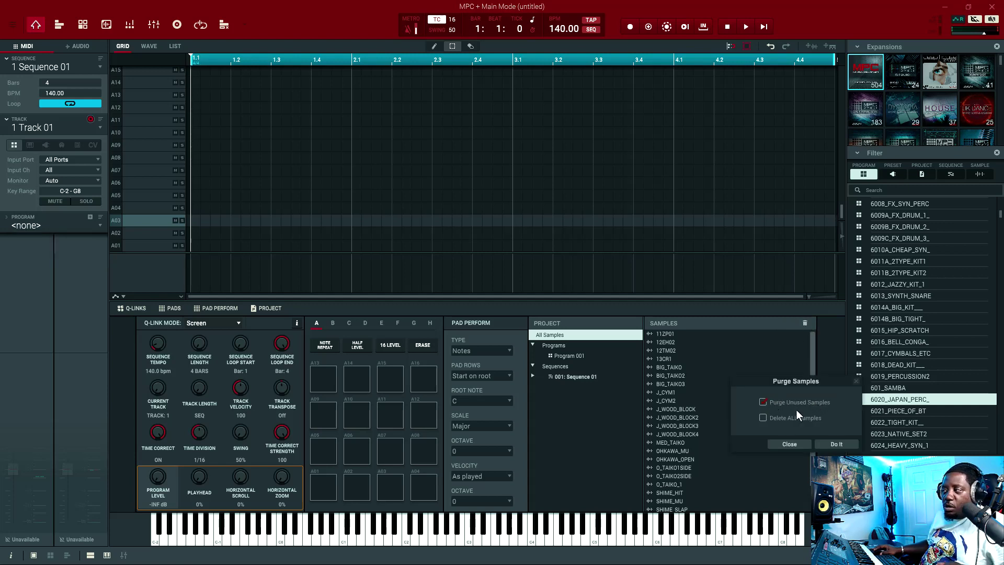
{"action": "left_click", "coordinate": [839, 443]}
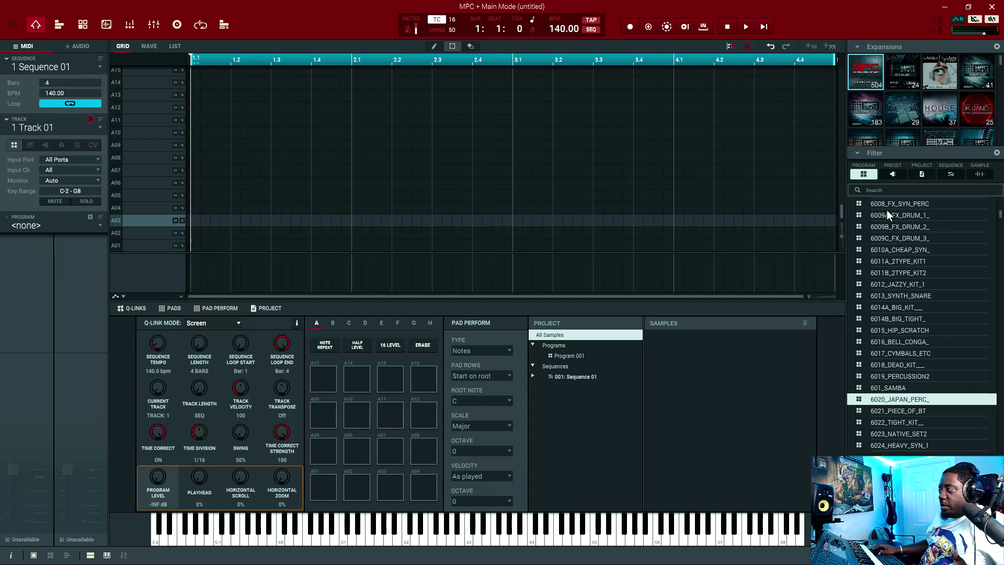
Step: Load samples 11ZP01, 12EH02 and 12HHO from the browser's sample list
{"action": "left_click", "coordinate": [979, 174]}
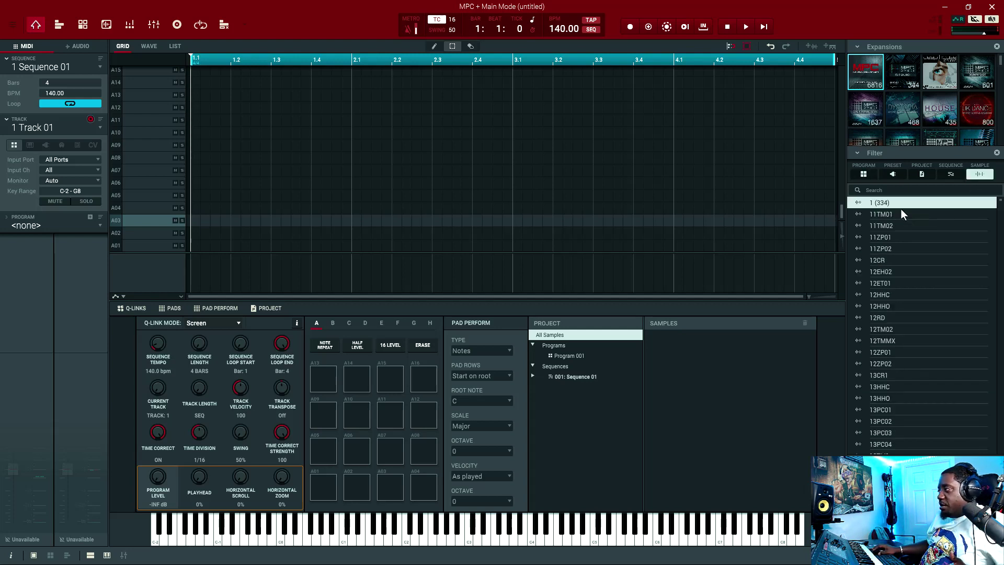
{"action": "double_click", "coordinate": [874, 233]}
{"action": "double_click", "coordinate": [879, 272]}
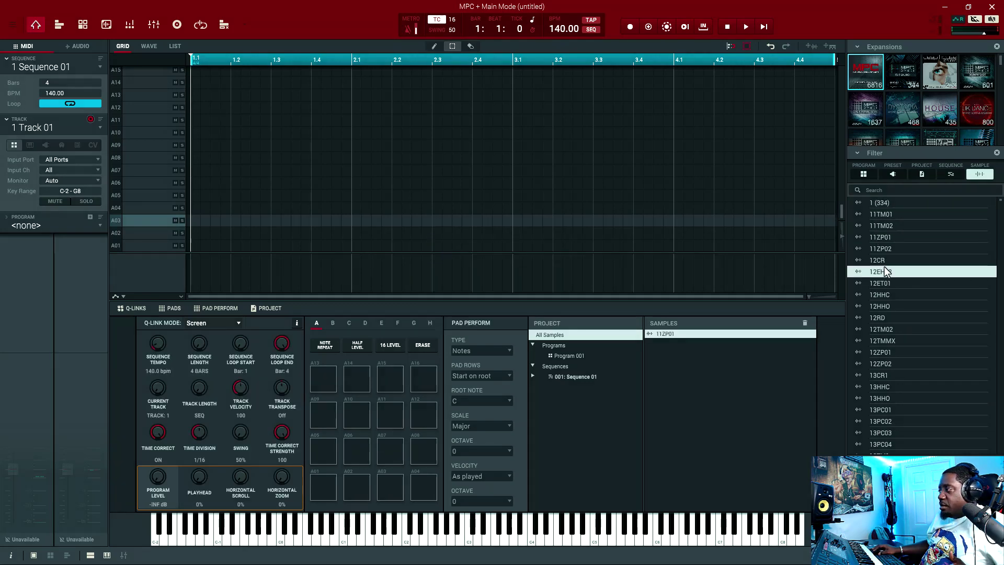
{"action": "double_click", "coordinate": [883, 307]}
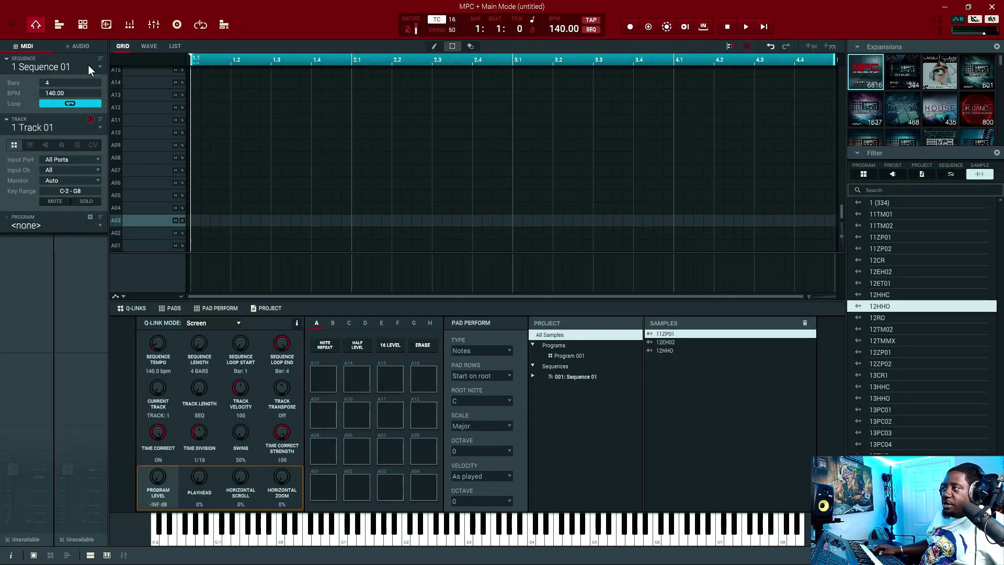
Step: On the audio track, place 11ZP01 twice, then 12EH02, then 12HHO at bar 3.1
{"action": "left_click", "coordinate": [81, 46]}
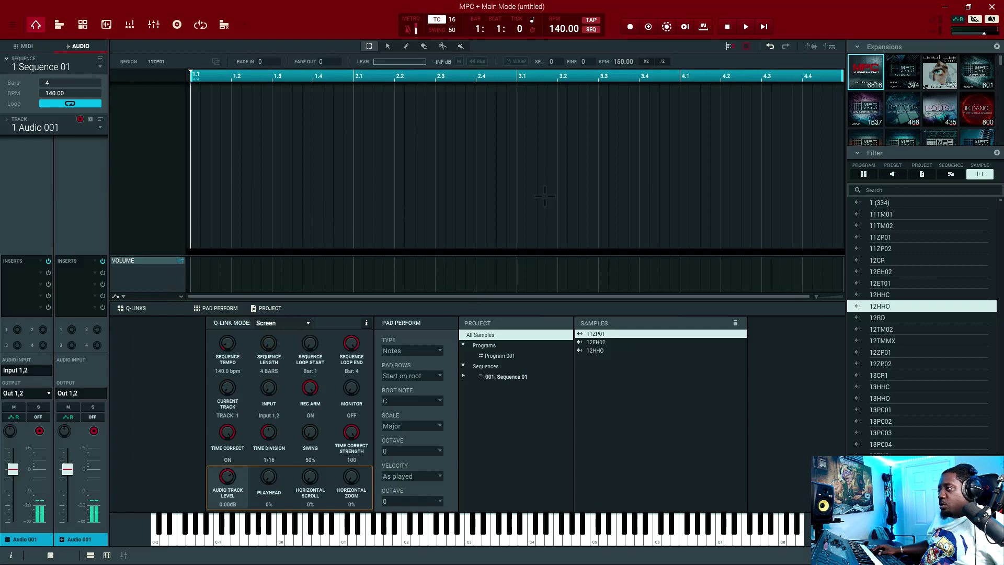
{"action": "left_click_drag", "start_coordinate": [598, 334], "coordinate": [203, 163]}
{"action": "left_click_drag", "start_coordinate": [599, 334], "coordinate": [268, 189]}
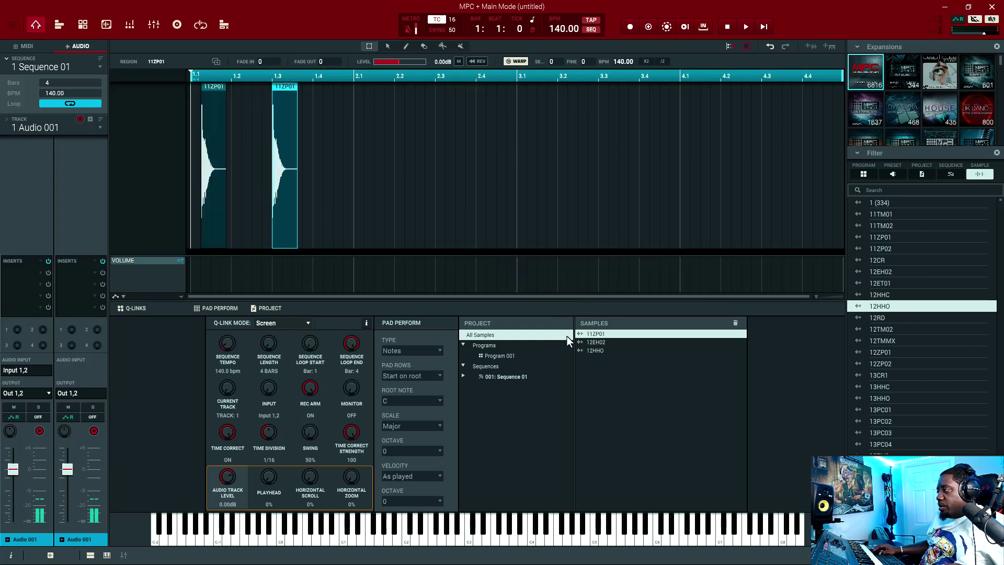
{"action": "left_click_drag", "start_coordinate": [591, 343], "coordinate": [384, 184]}
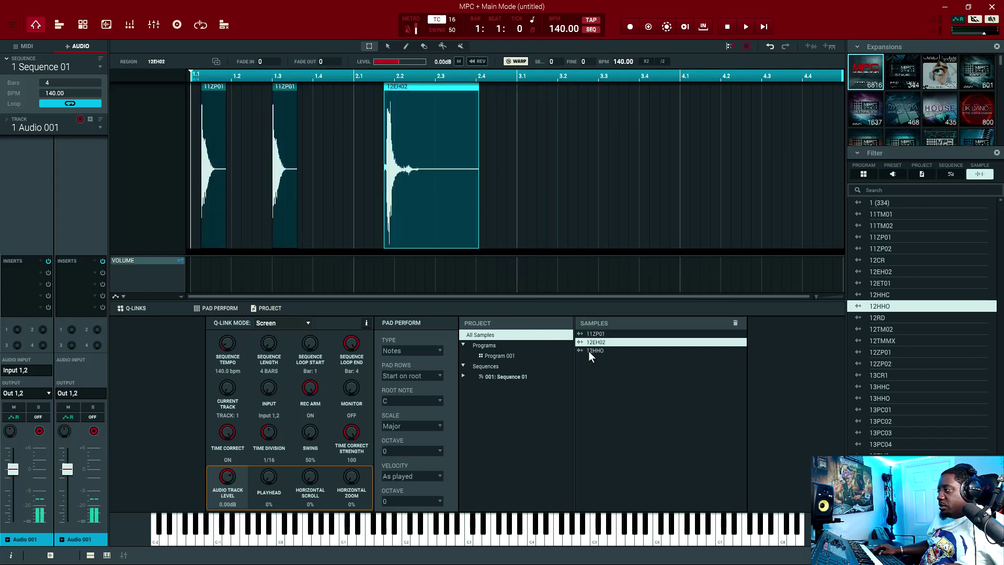
{"action": "left_click_drag", "start_coordinate": [593, 351], "coordinate": [518, 191]}
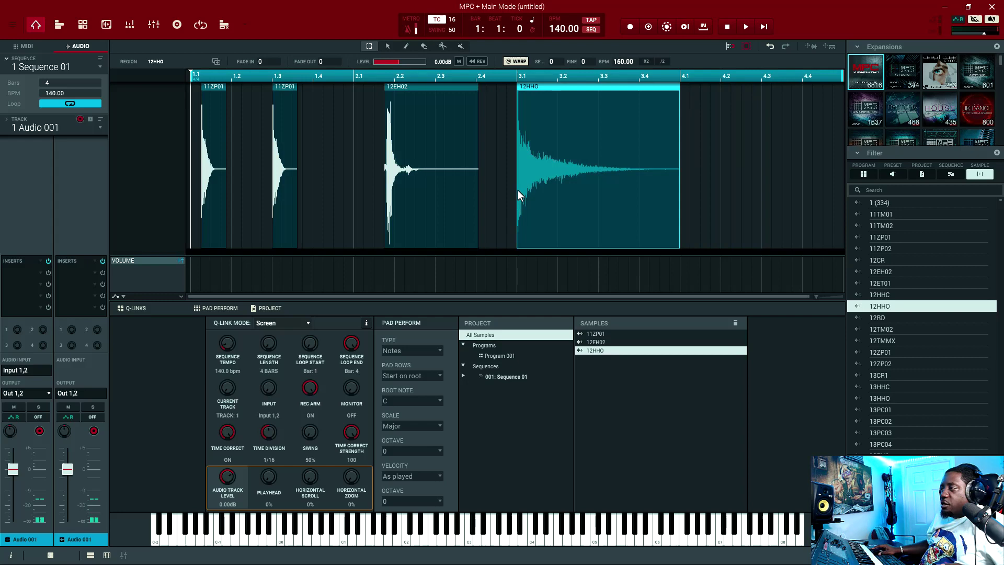
Step: Back in the MIDI view, load the 6003B_NATIVE_B drum program and assign it to Track 01
{"action": "left_click", "coordinate": [27, 48]}
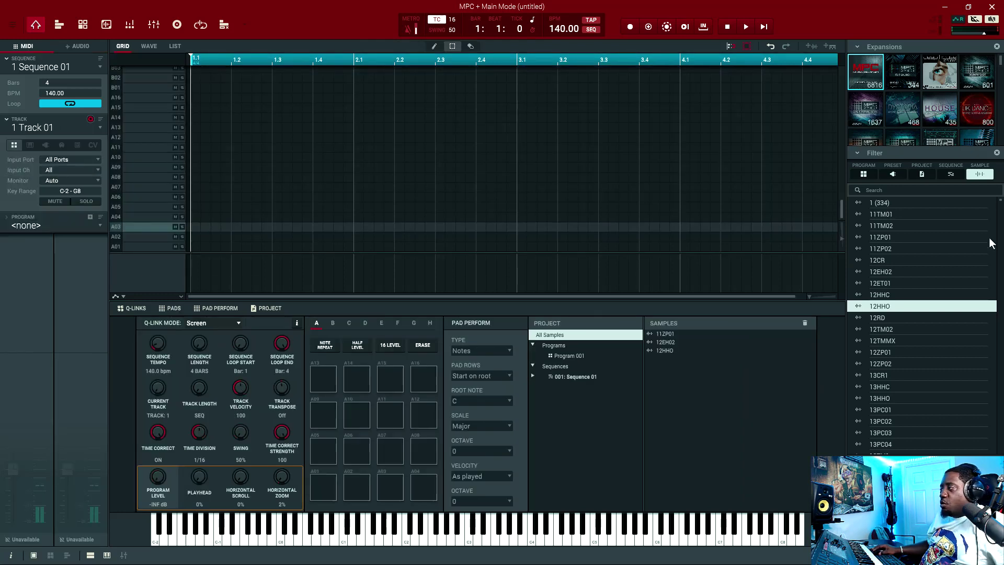
{"action": "left_click", "coordinate": [864, 175]}
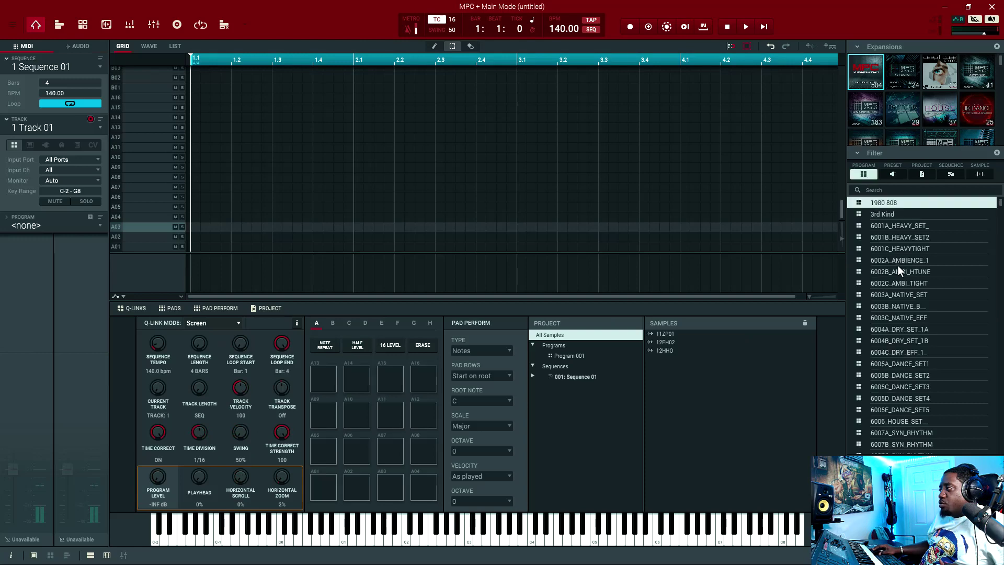
{"action": "double_click", "coordinate": [898, 302]}
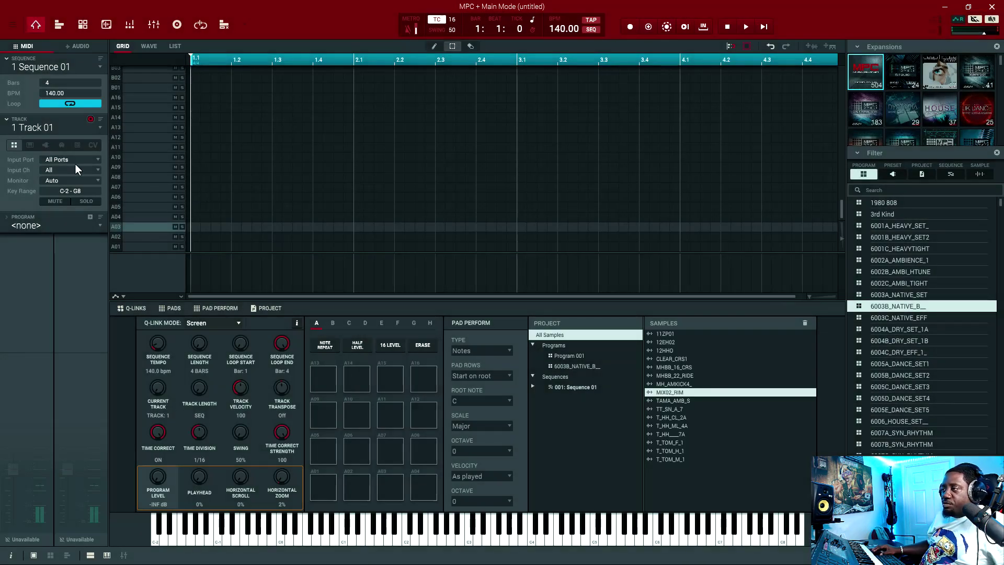
{"action": "left_click", "coordinate": [102, 225]}
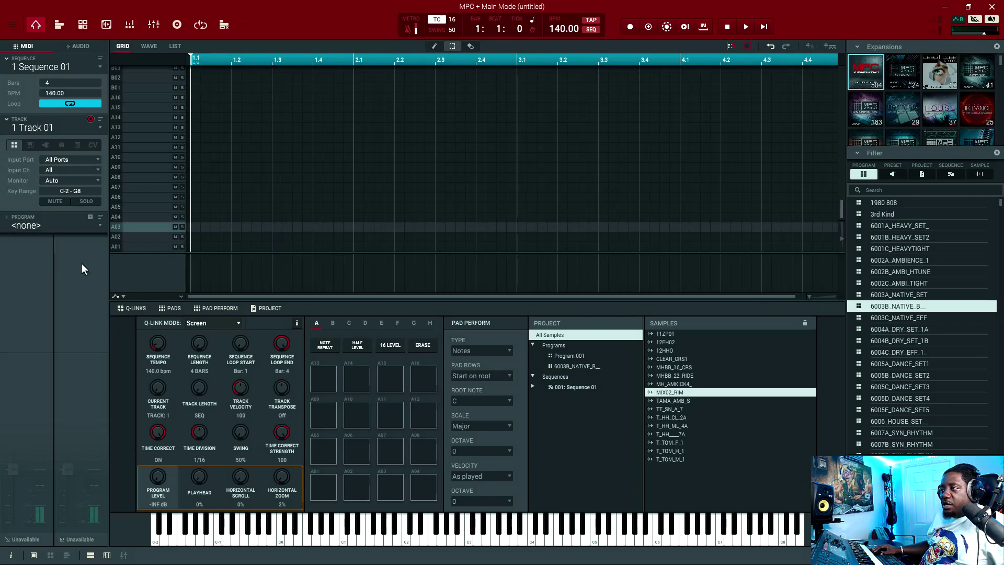
{"action": "left_click", "coordinate": [82, 262]}
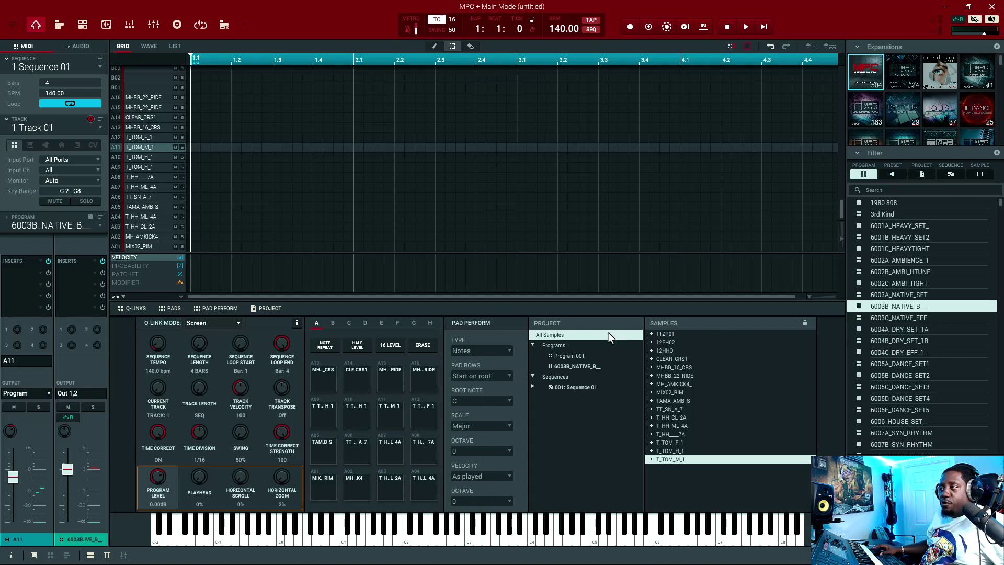
Step: Delete the 6003B_NATIVE_B program through the Program field's menu and confirm
{"action": "left_click", "coordinate": [46, 226]}
{"action": "left_click", "coordinate": [51, 244]}
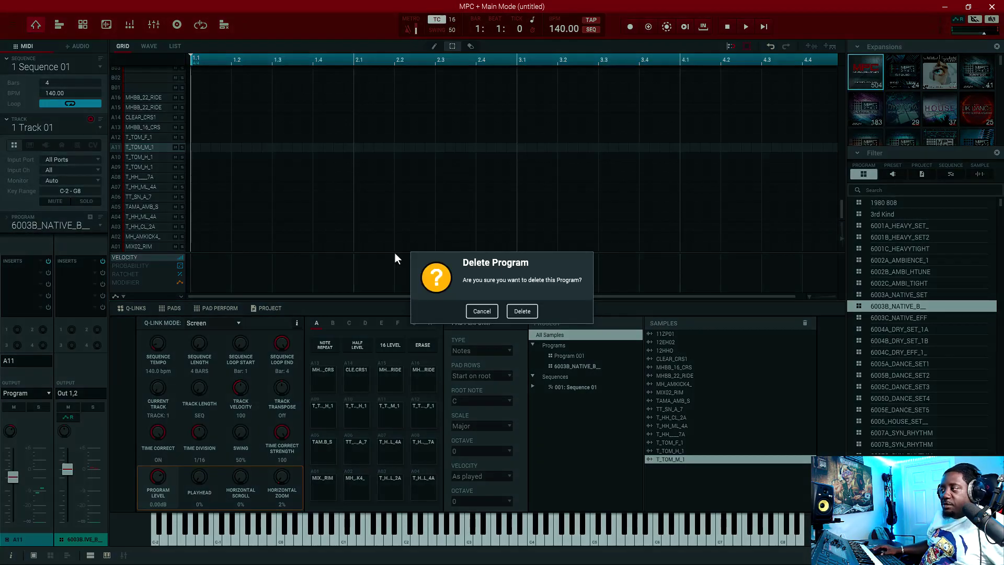
{"action": "left_click", "coordinate": [524, 311]}
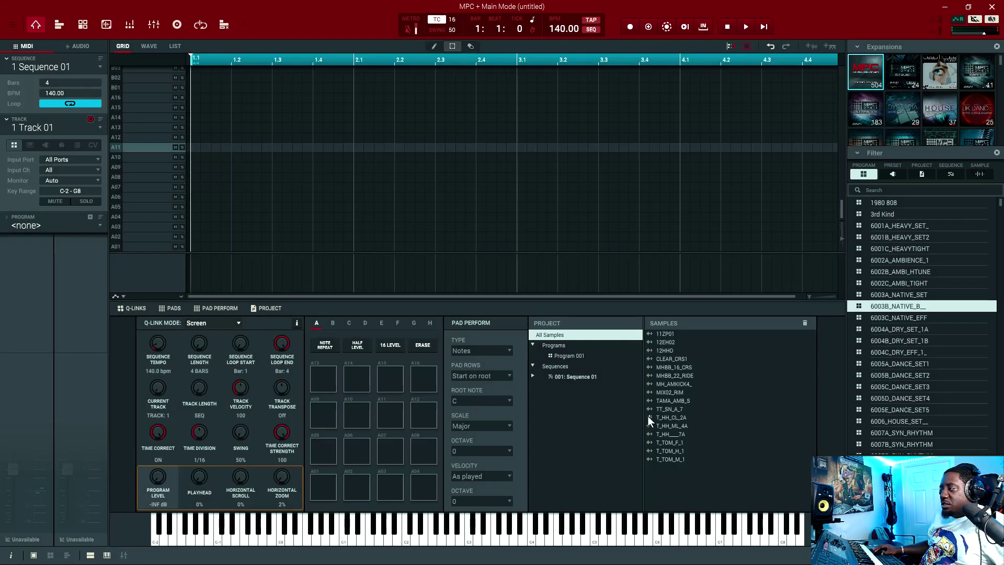
Step: Bring up the Purge Samples dialog from the Samples panel's trash icon
{"action": "left_click", "coordinate": [806, 328]}
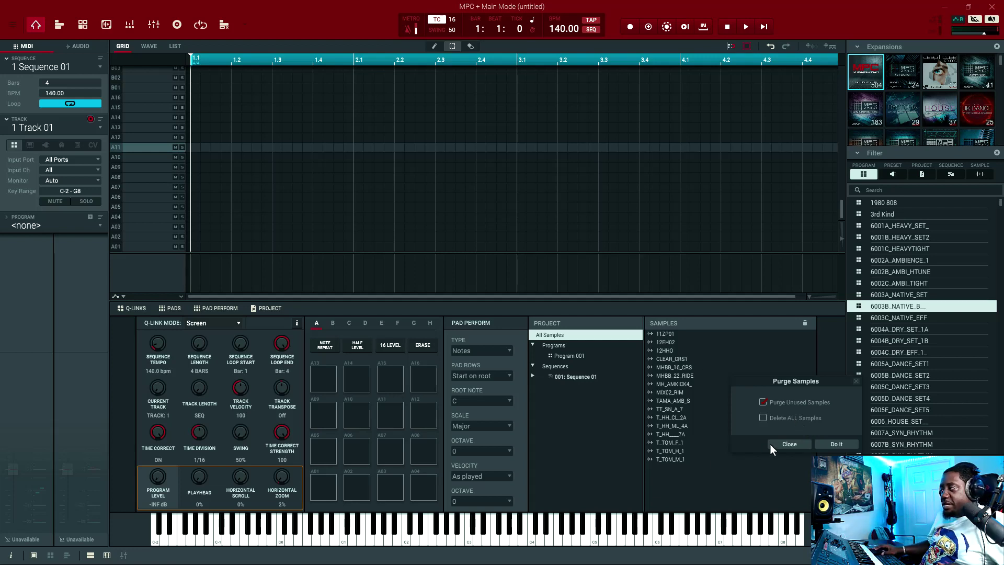
{"action": "left_click", "coordinate": [836, 444]}
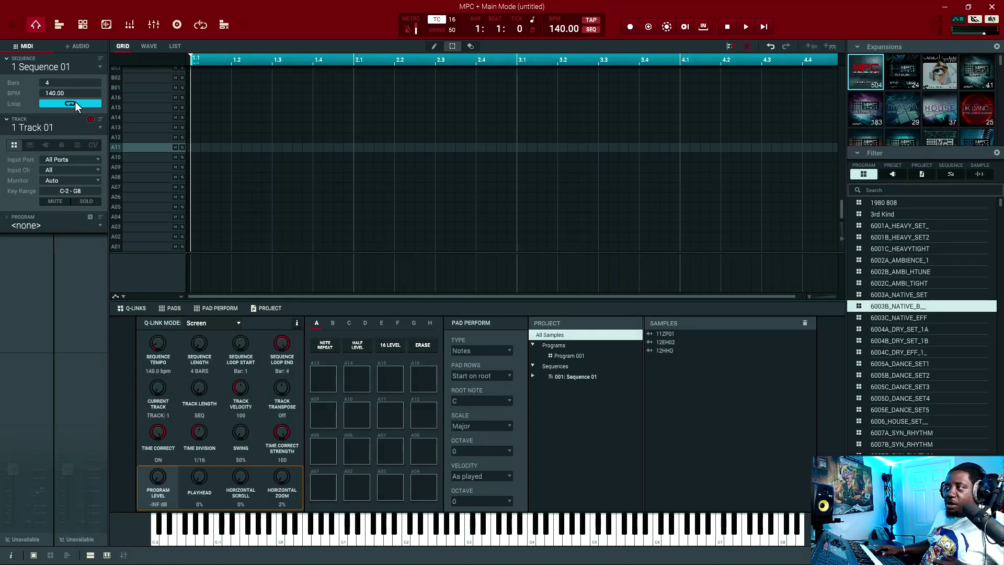
{"action": "left_click", "coordinate": [79, 48]}
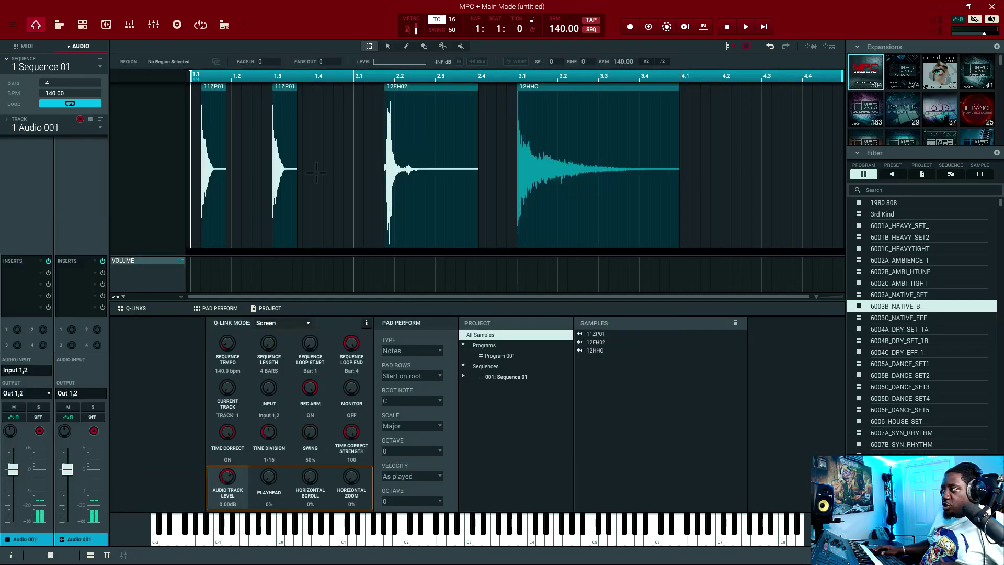
{"action": "left_click", "coordinate": [24, 46]}
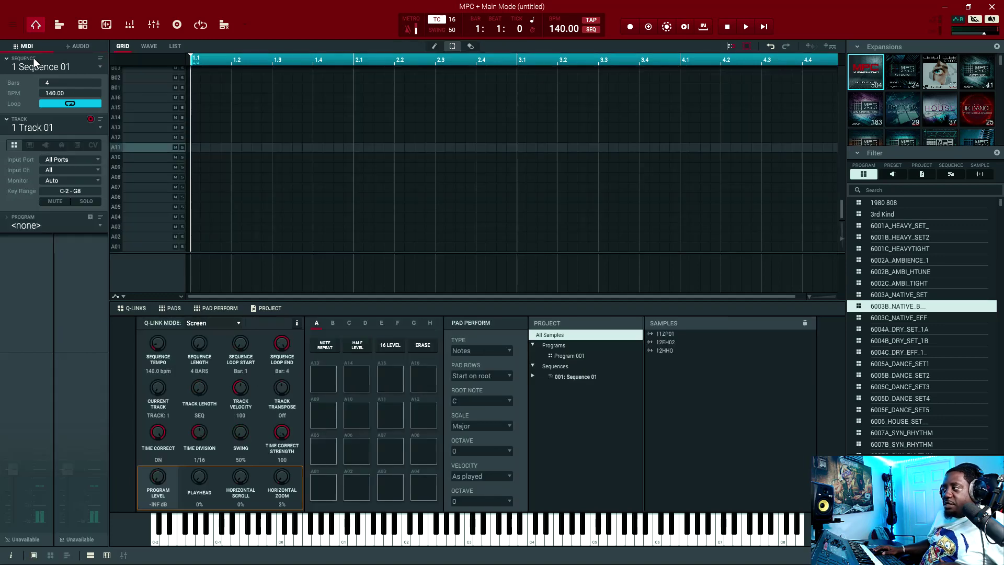
{"action": "left_click", "coordinate": [96, 227]}
{"action": "left_click", "coordinate": [686, 401]}
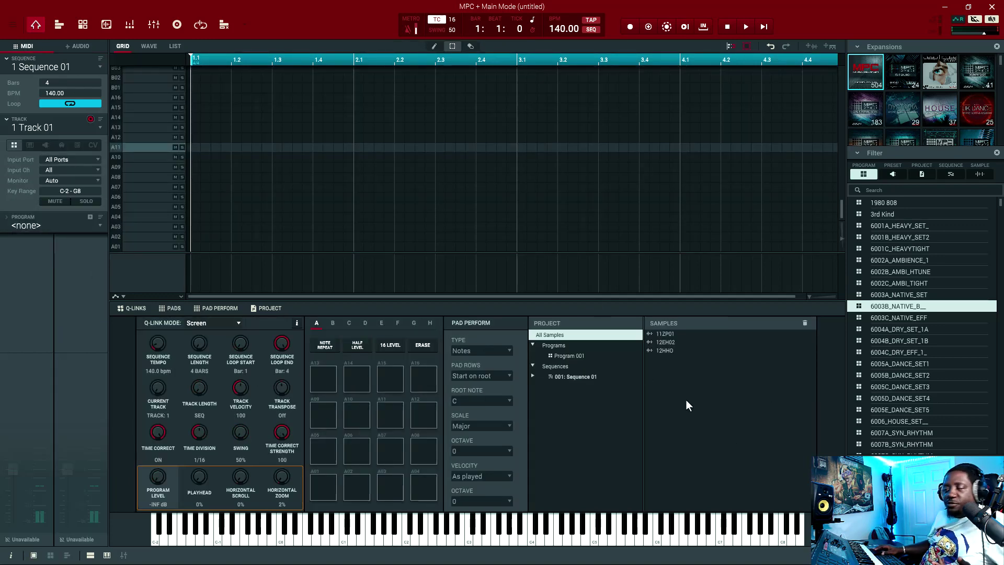